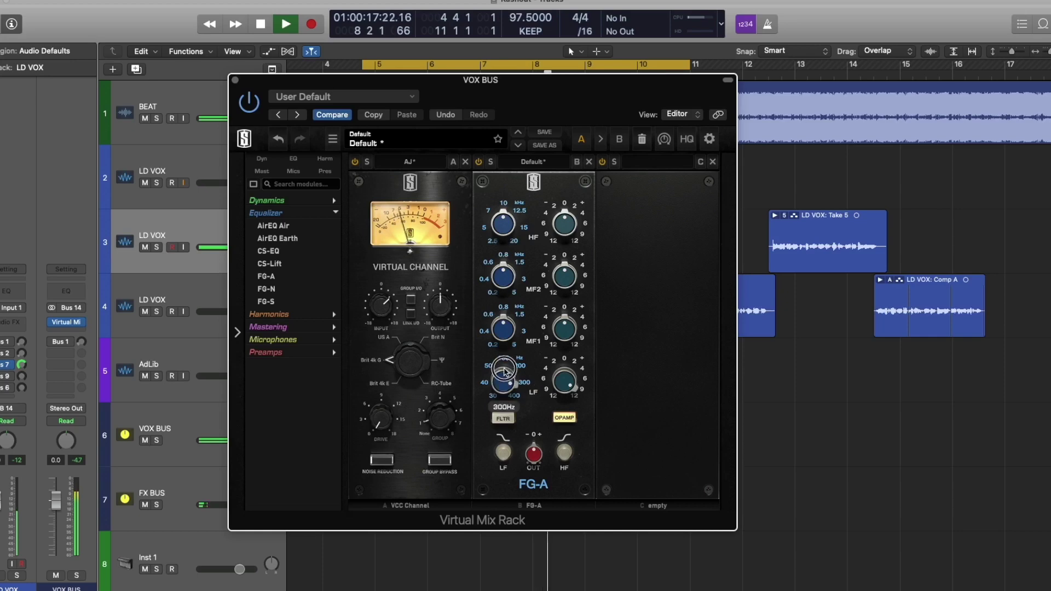
On the FG-A EQ, set the LF gain to -4 dB, raise the MF2 frequency and cut the MF2 gain
left_click_drag(563, 381, 551, 460)
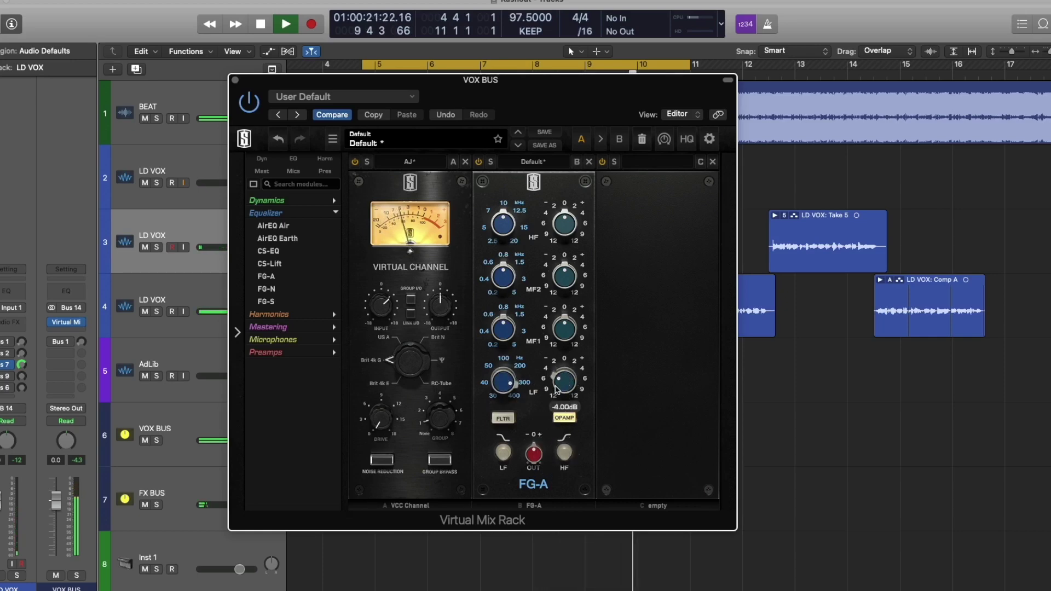
left_click_drag(502, 277, 524, 237)
left_click_drag(561, 280, 562, 309)
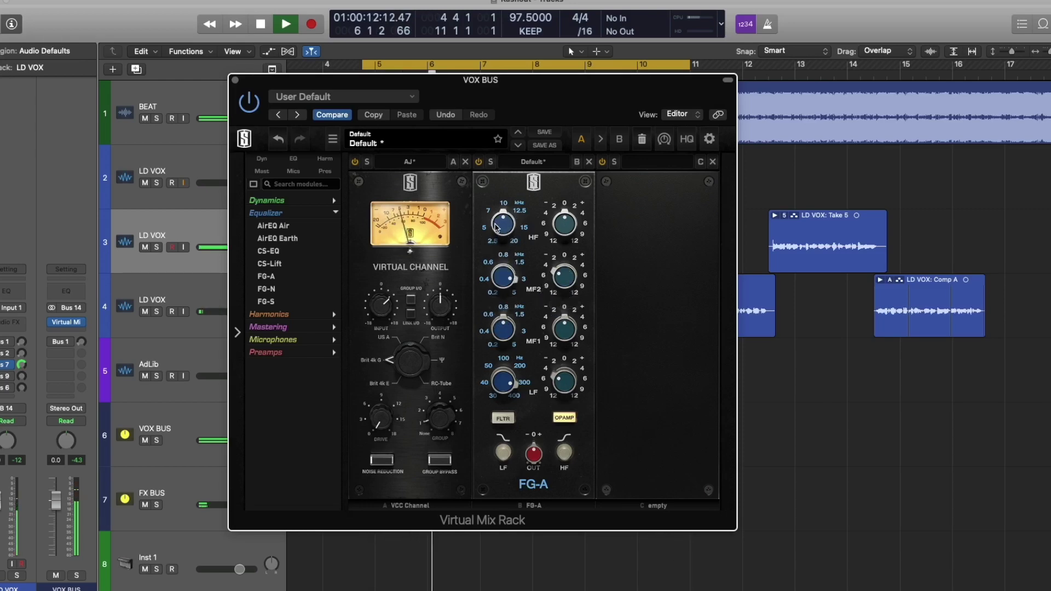
Raise the FG-A's HF frequency to the 20 kHz end, cut the HF gain slightly and adjust the output trim
left_click_drag(504, 225, 492, 63)
left_click_drag(562, 221, 556, 257)
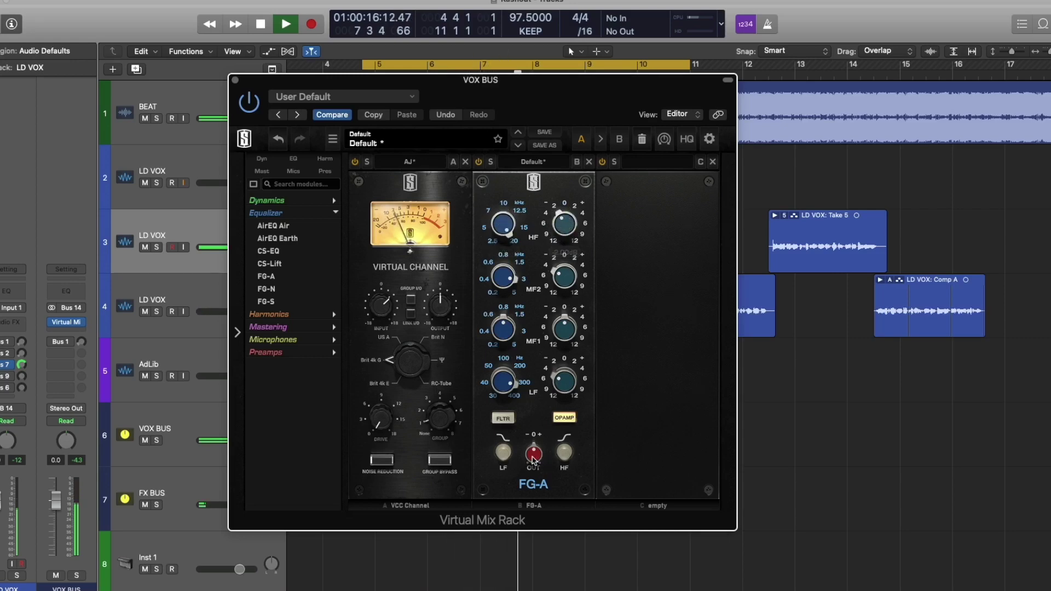
left_click_drag(533, 438, 532, 431)
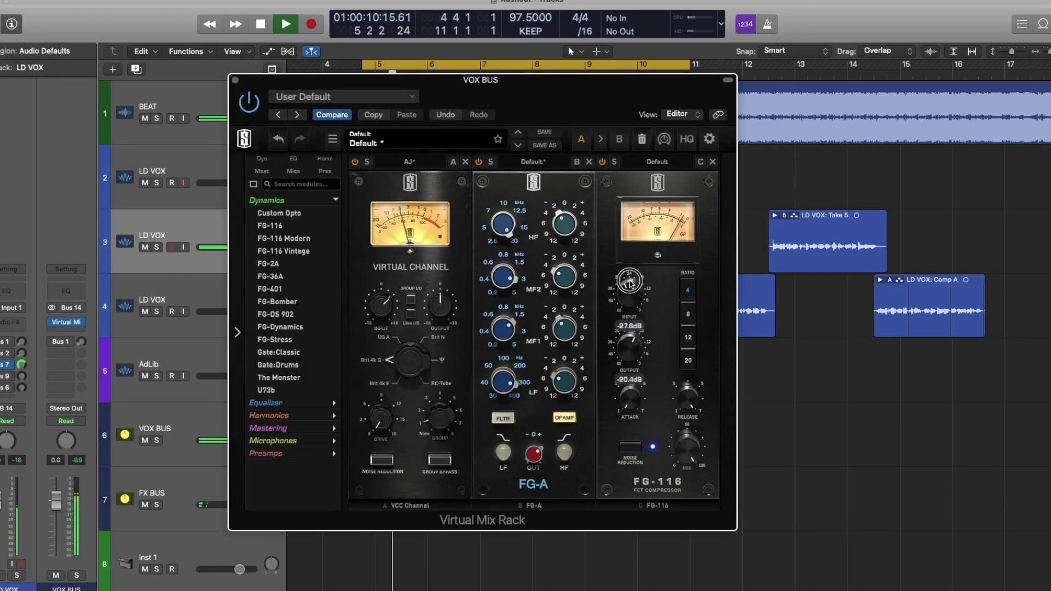
Set the FG-116 compressor's input to about -26.7 dB, adjust its output level and toggle the module's bypass to compare
left_click_drag(631, 284, 630, 281)
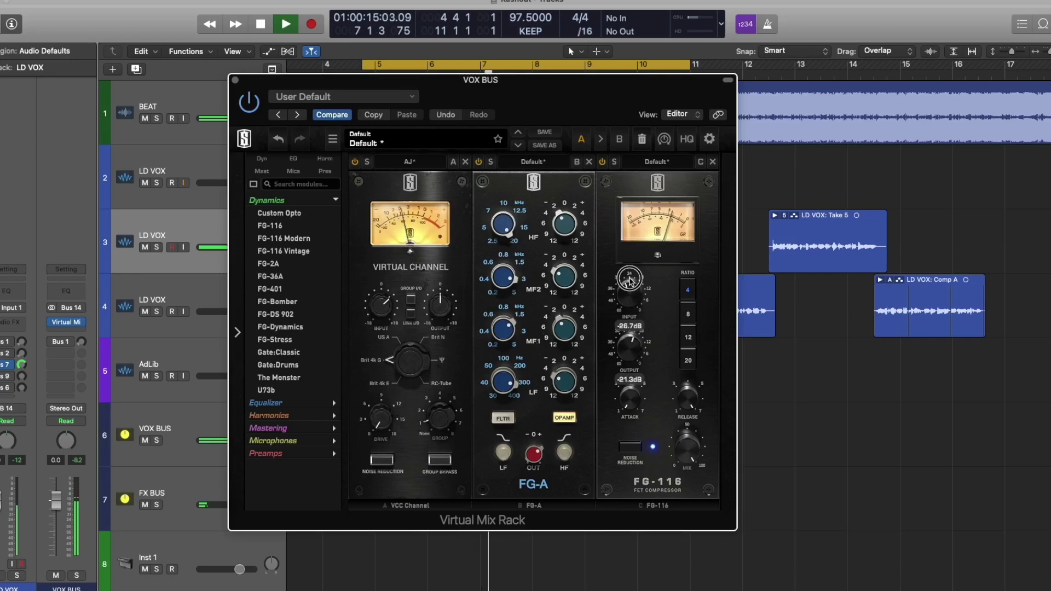
left_click_drag(630, 337, 633, 336)
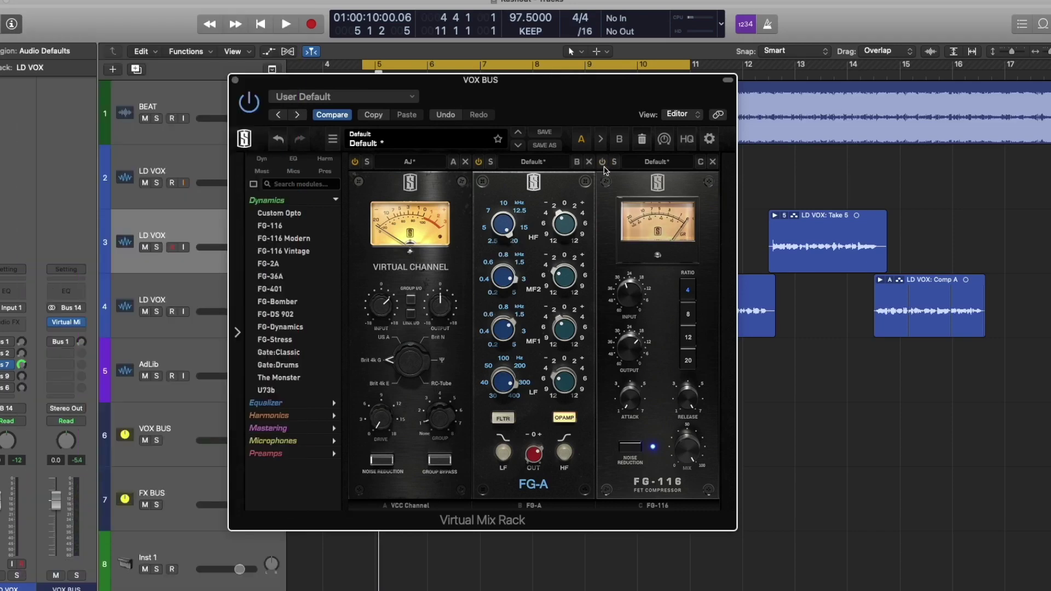
left_click(602, 161)
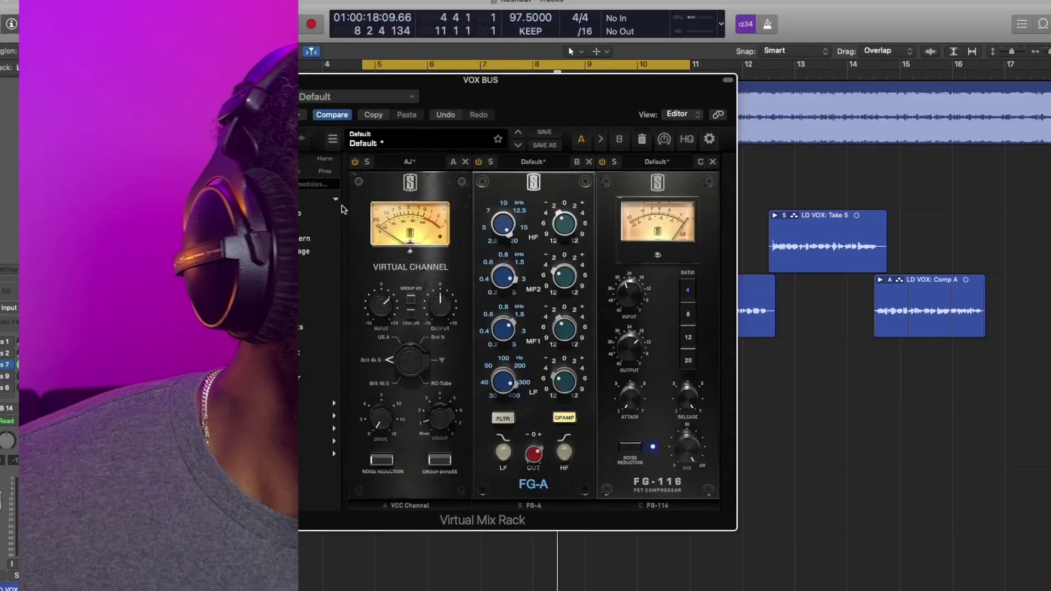
Add an FG-S EQ after the FG-116 and set its high band to 15.2 kHz with about +1 dB gain during playback
left_click(335, 200)
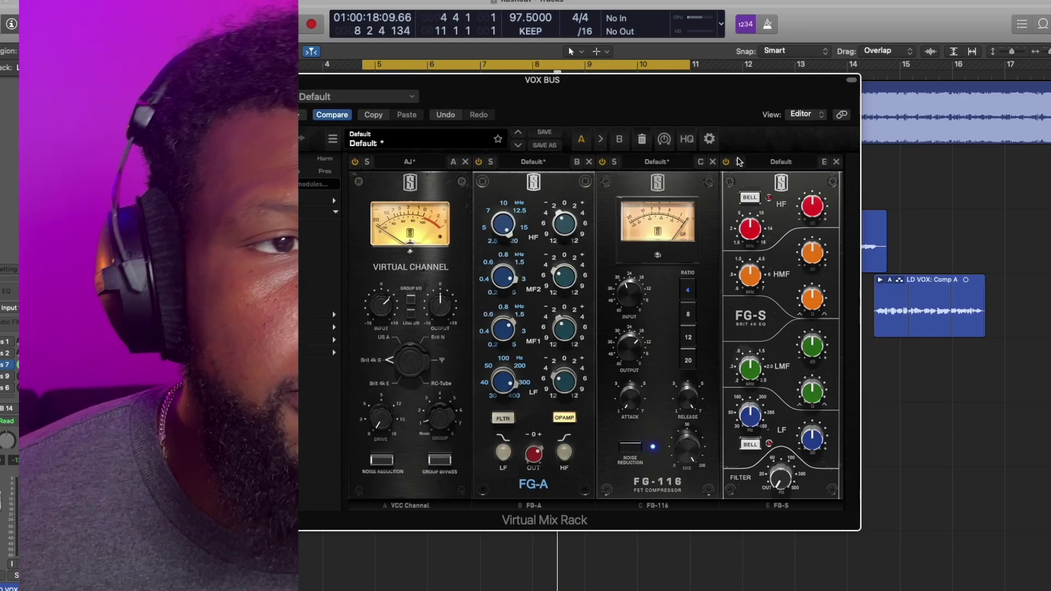
left_click_drag(751, 229, 783, 170)
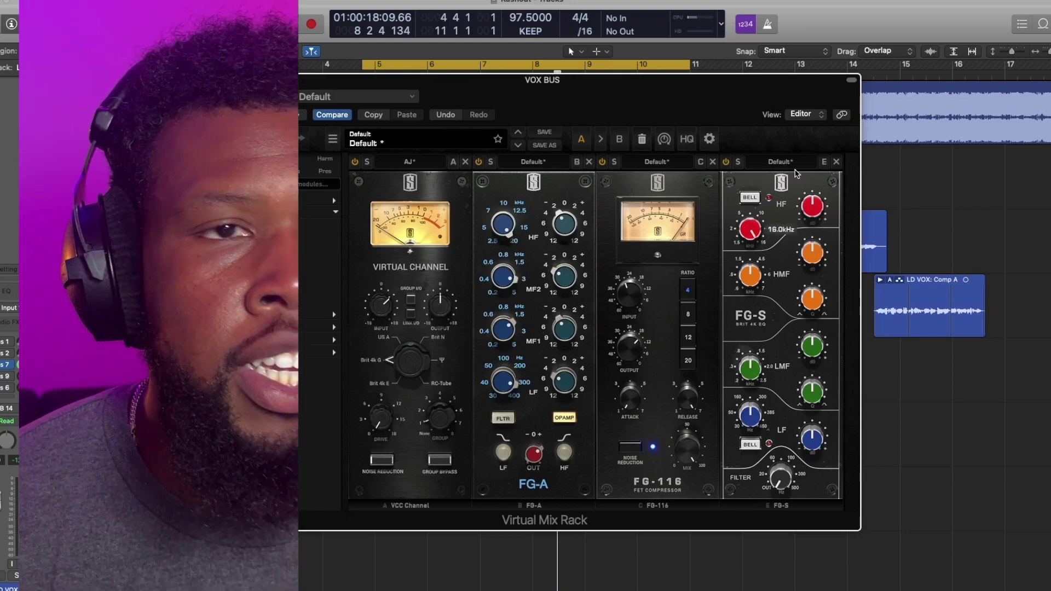
key("space")
left_click_drag(823, 214, 817, 208)
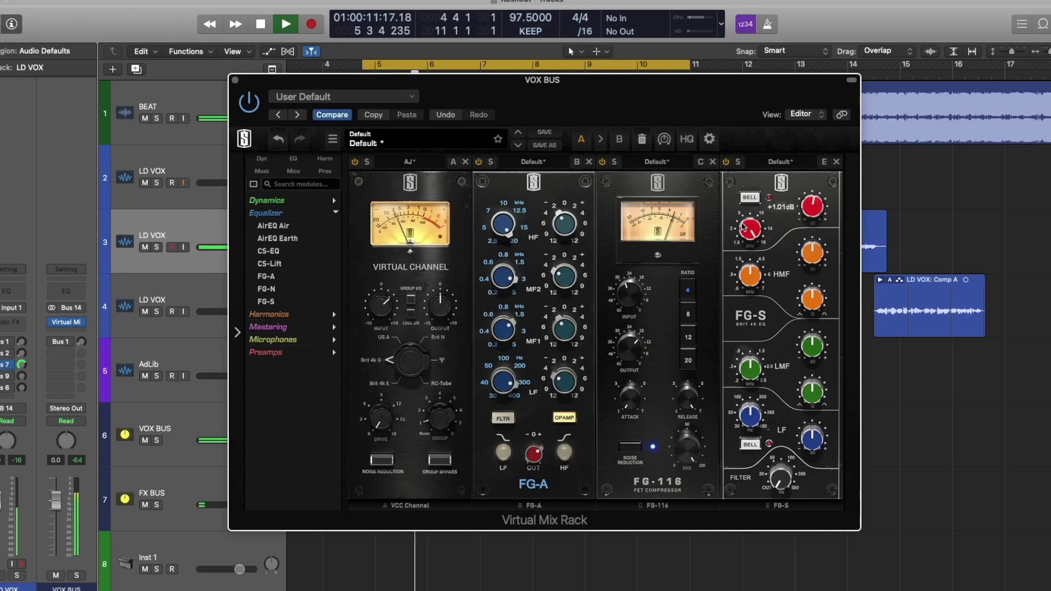
left_click_drag(743, 227, 746, 255)
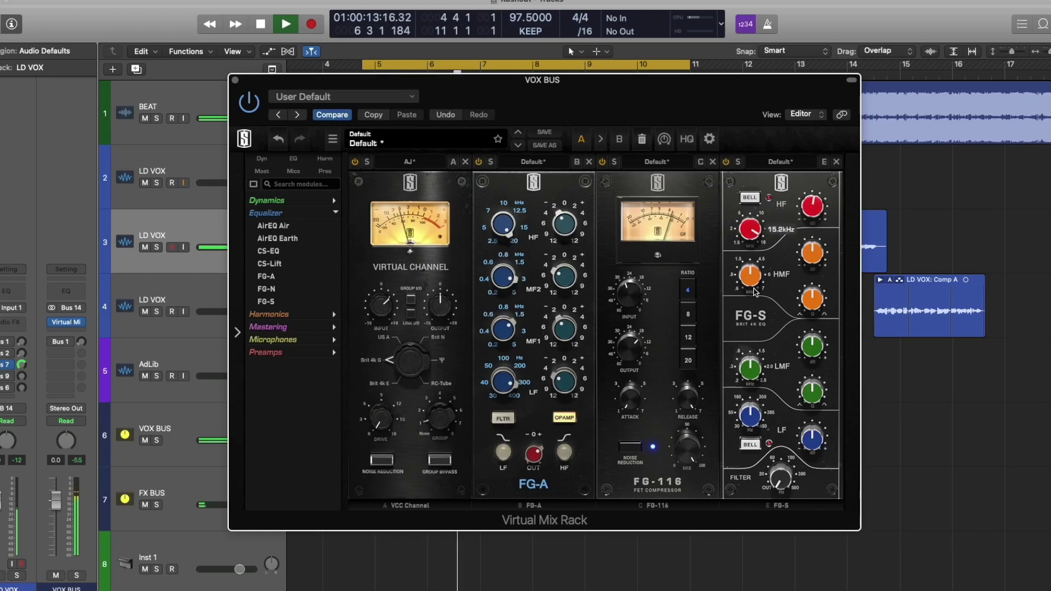
Sweep the FG-S low band's frequency with a +15 dB boost, switch the band to bell and return its gain to 0 dB
left_click_drag(808, 441, 820, 361)
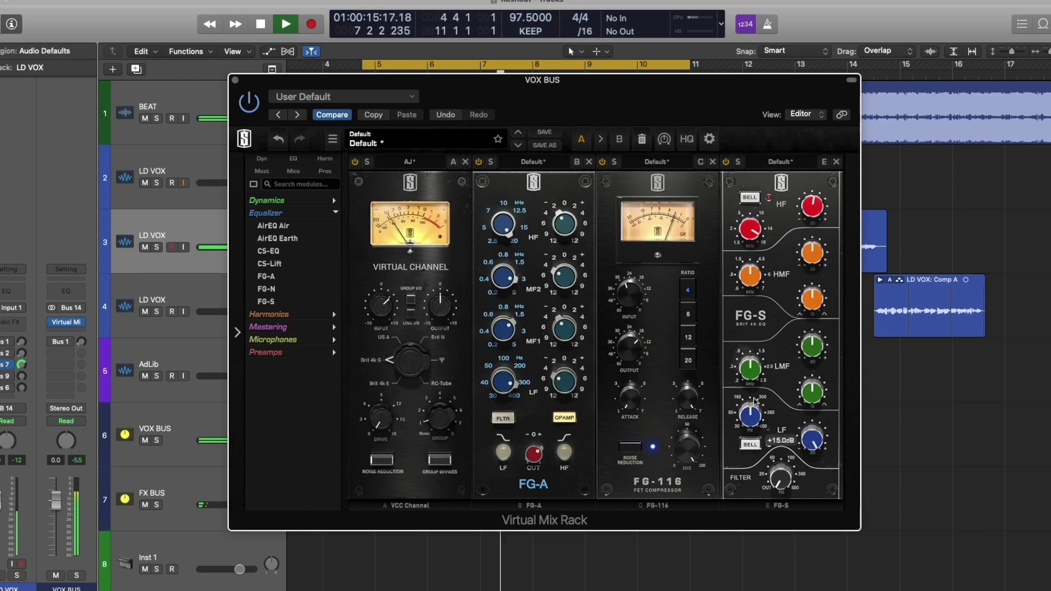
left_click_drag(750, 418, 758, 378)
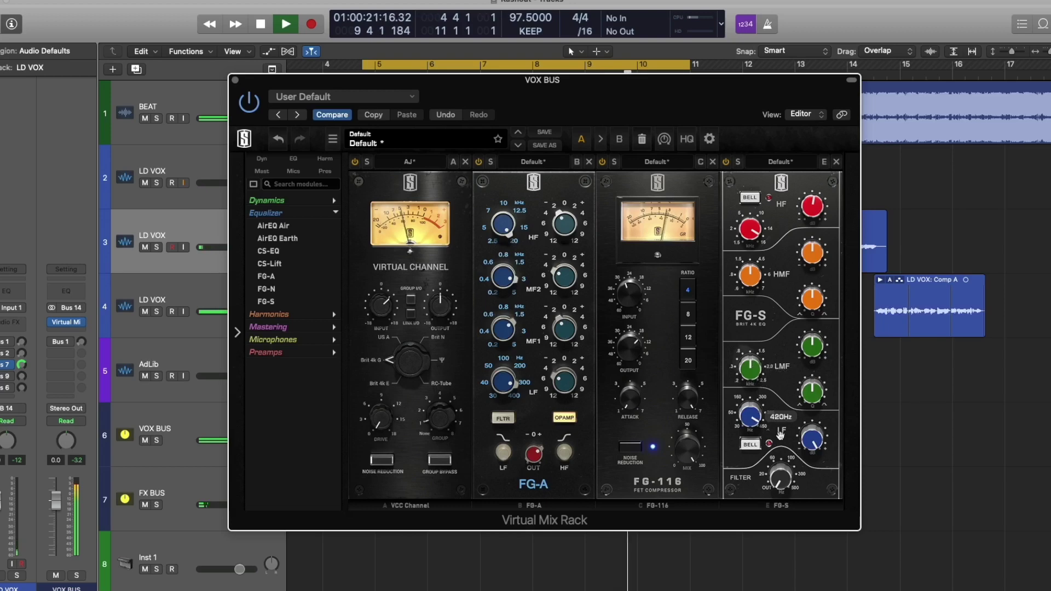
mouse_move(749, 415)
left_mouse_down()
mouse_move(748, 392)
mouse_move(742, 430)
mouse_move(756, 417)
left_mouse_up()
left_click(751, 444)
left_click_drag(810, 437, 779, 423)
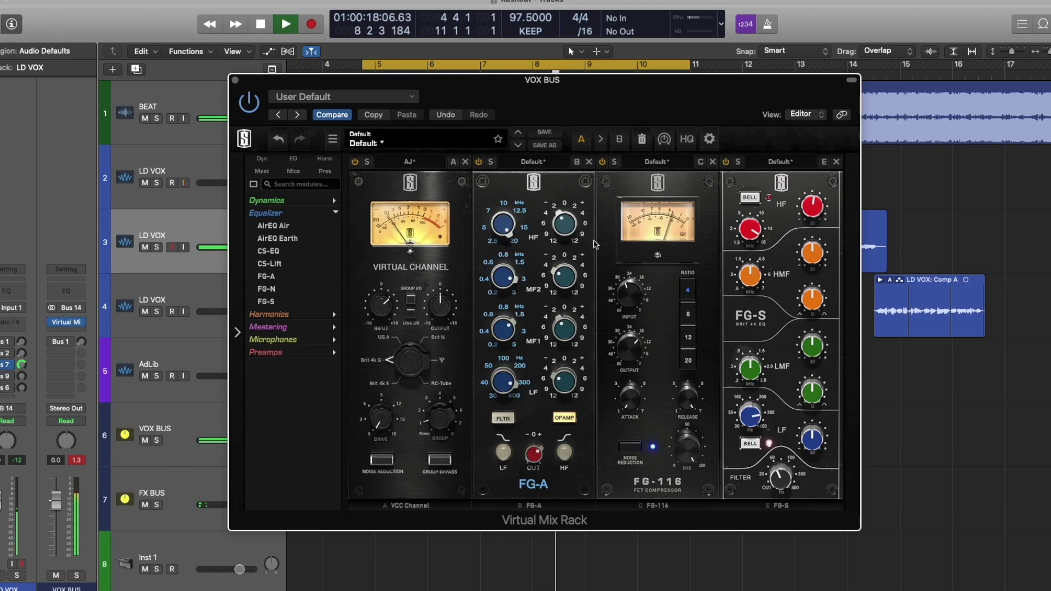
Add the Trimmer mastering module to the end of the rack and raise its trim slightly
left_click(284, 213)
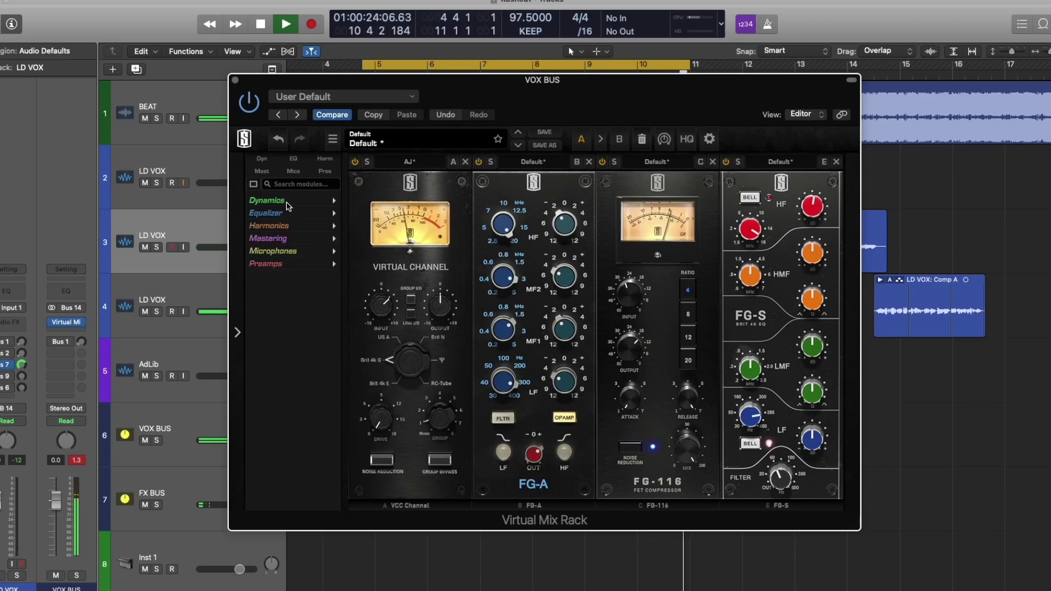
left_click(287, 201)
left_click(287, 200)
left_click(273, 226)
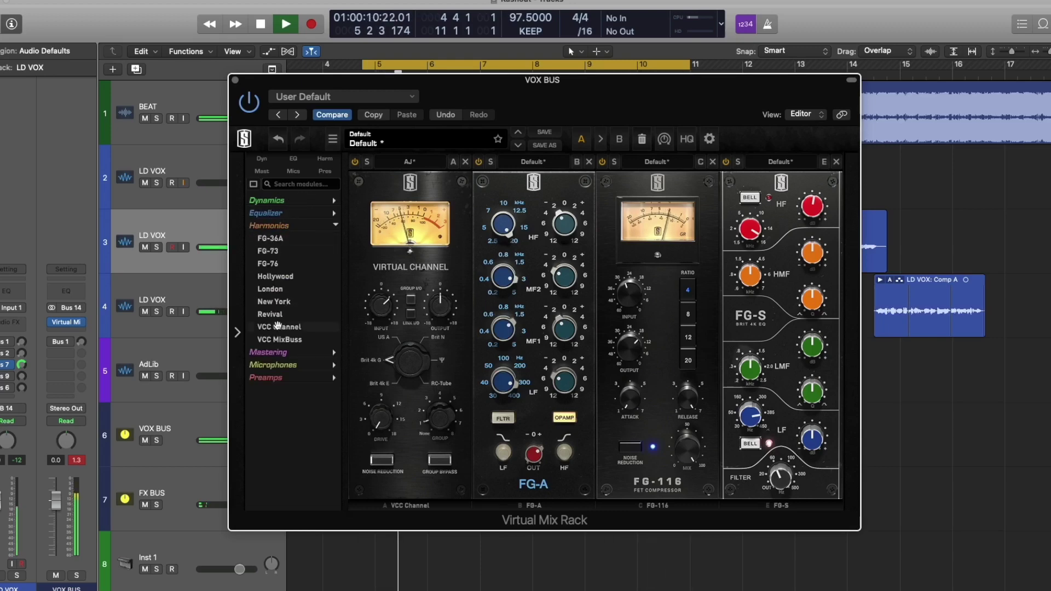
left_click(296, 226)
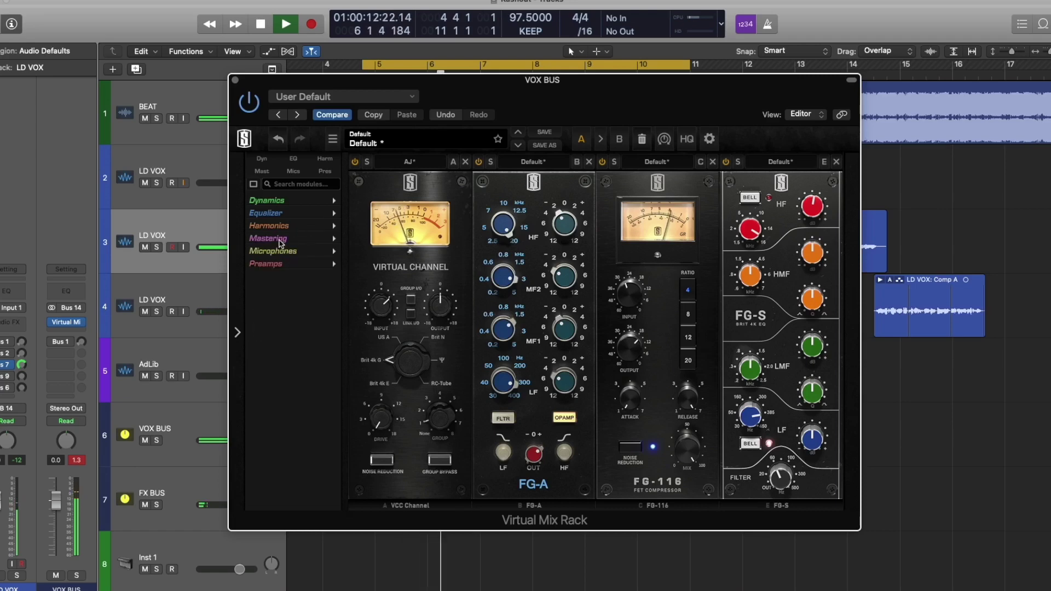
left_click(281, 239)
double_click(273, 264)
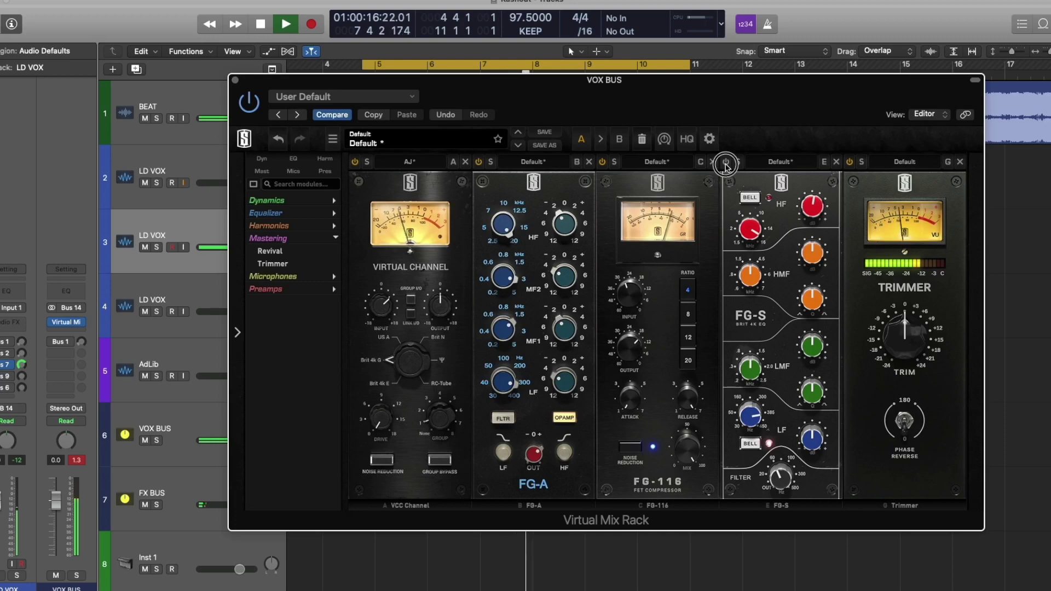
left_click_drag(911, 339, 913, 334)
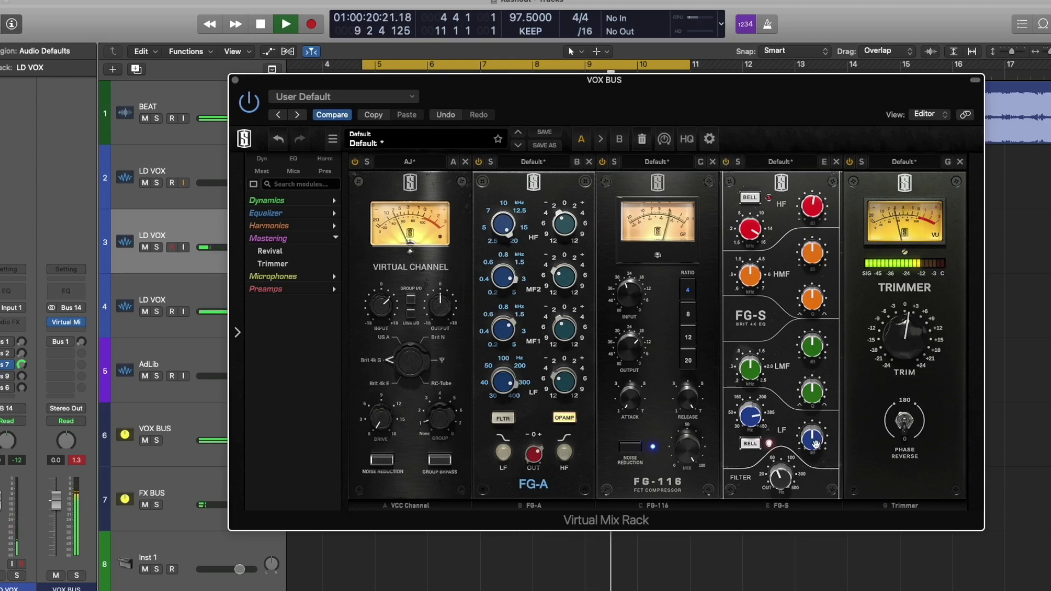
Cut the FG-S low band by about 1.2 dB, set the Trimmer to +1.32 dB and close the Virtual Mix Rack window
mouse_move(810, 443)
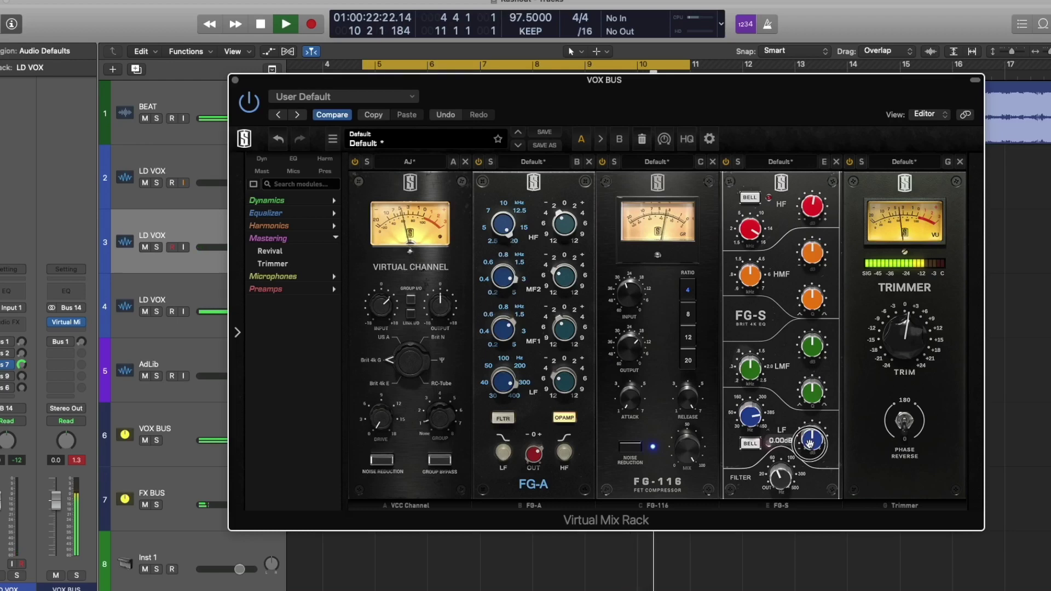
left_click_drag(810, 443, 810, 449)
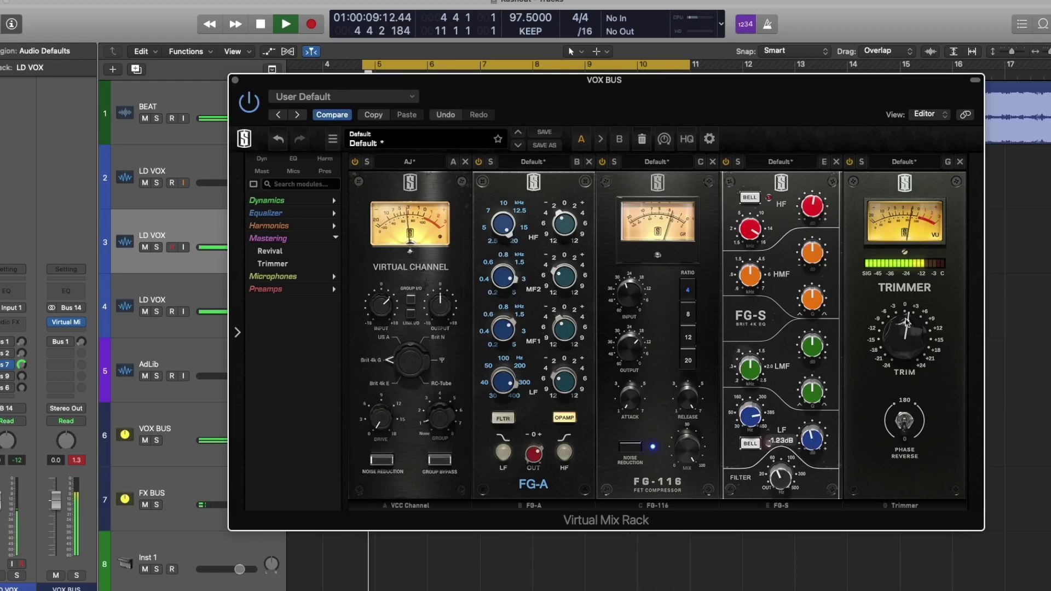
left_click_drag(906, 322, 906, 314)
left_click_drag(810, 432, 809, 435)
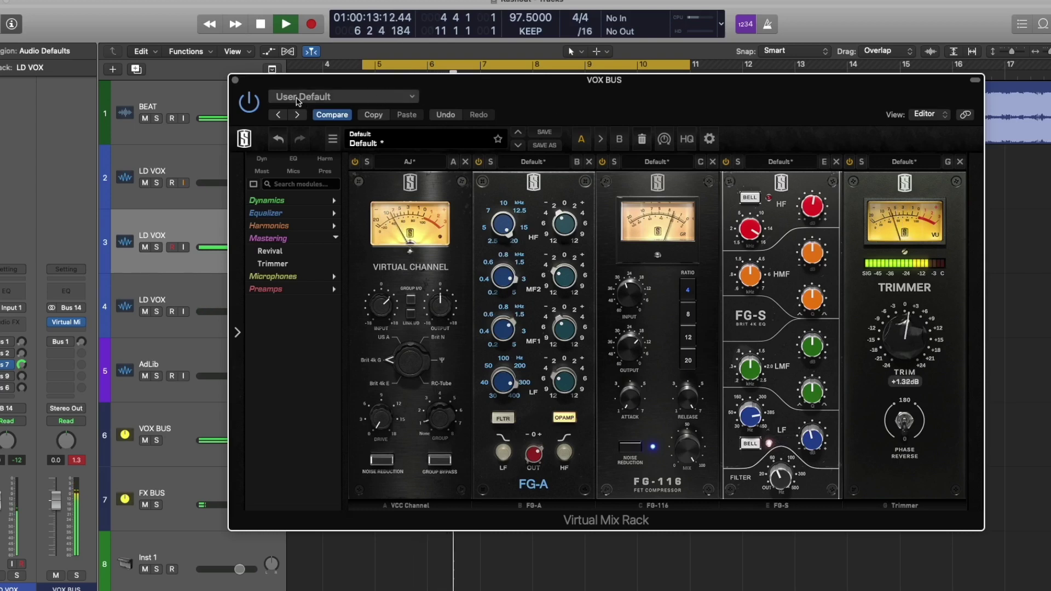
left_click(235, 79)
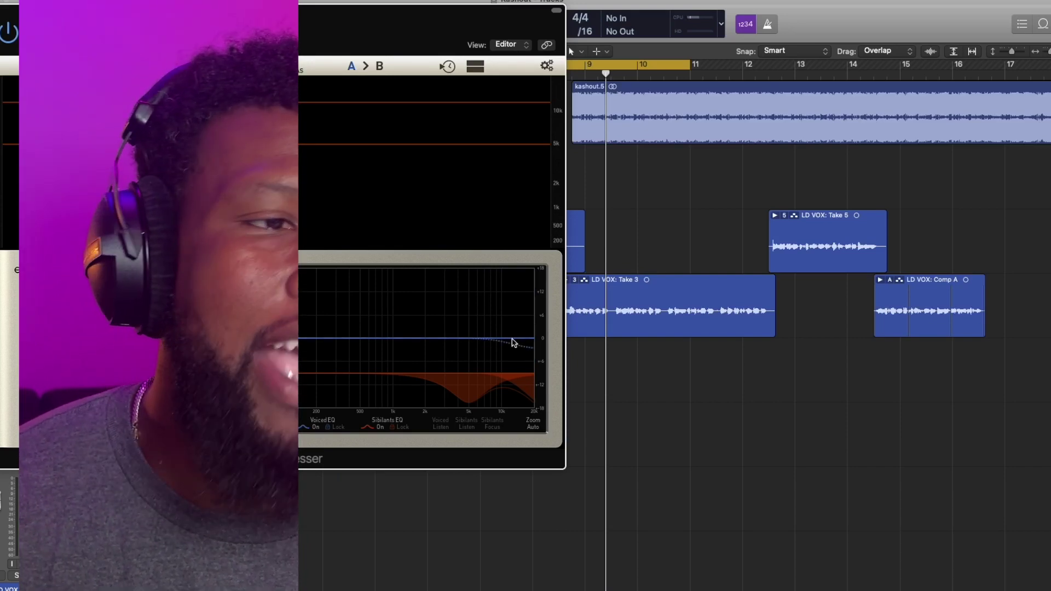
During playback, reshape the E2Deesser's Sibilants EQ dip around 5 kHz, lift the Voiced EQ's highs and close the de-esser
key("space")
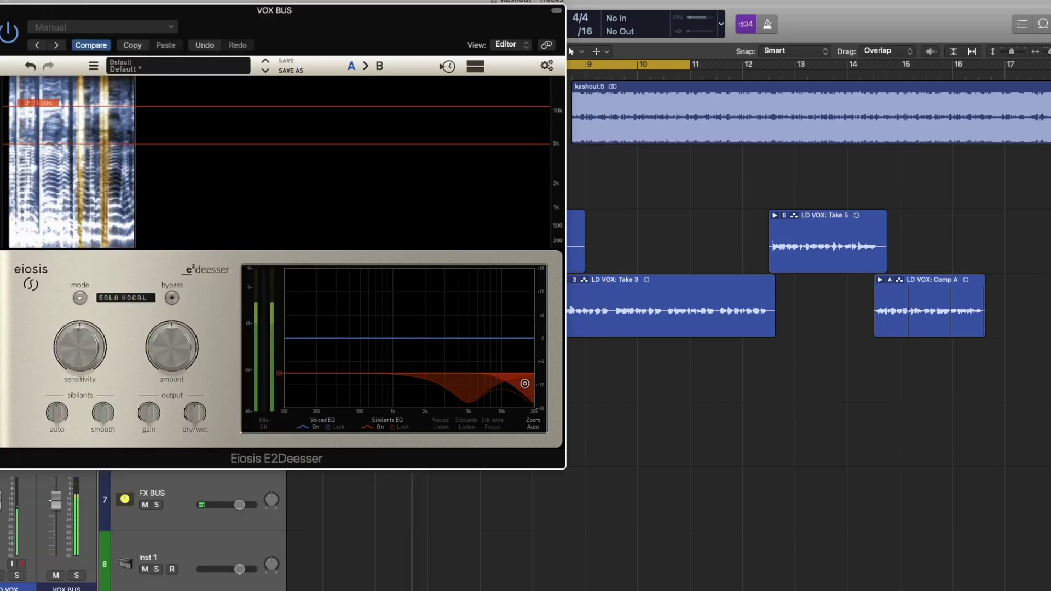
left_click_drag(525, 383, 461, 399)
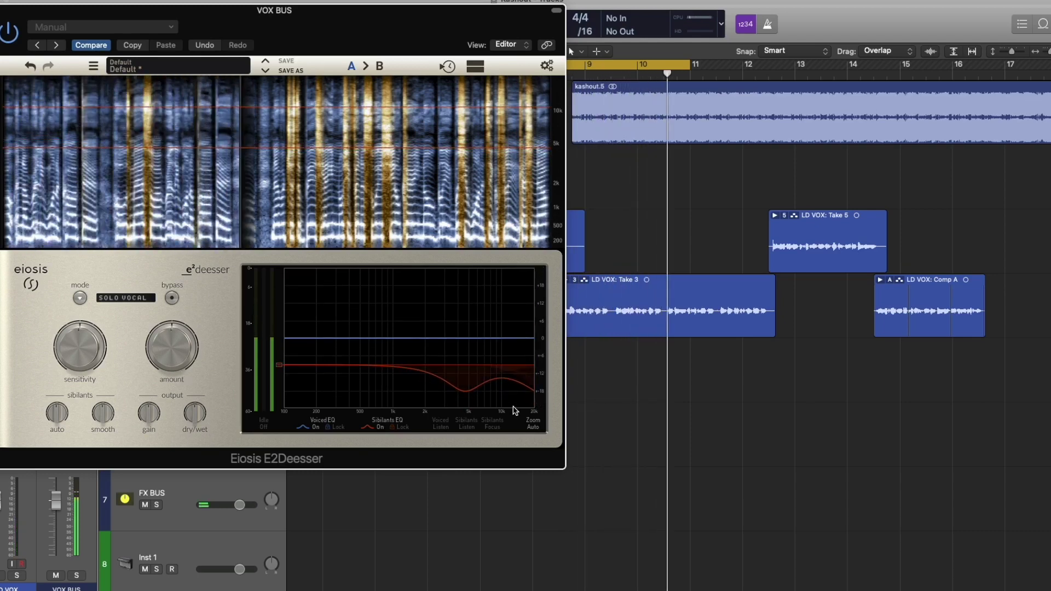
mouse_move(506, 338)
left_mouse_down()
mouse_move(509, 326)
mouse_move(526, 333)
left_mouse_up()
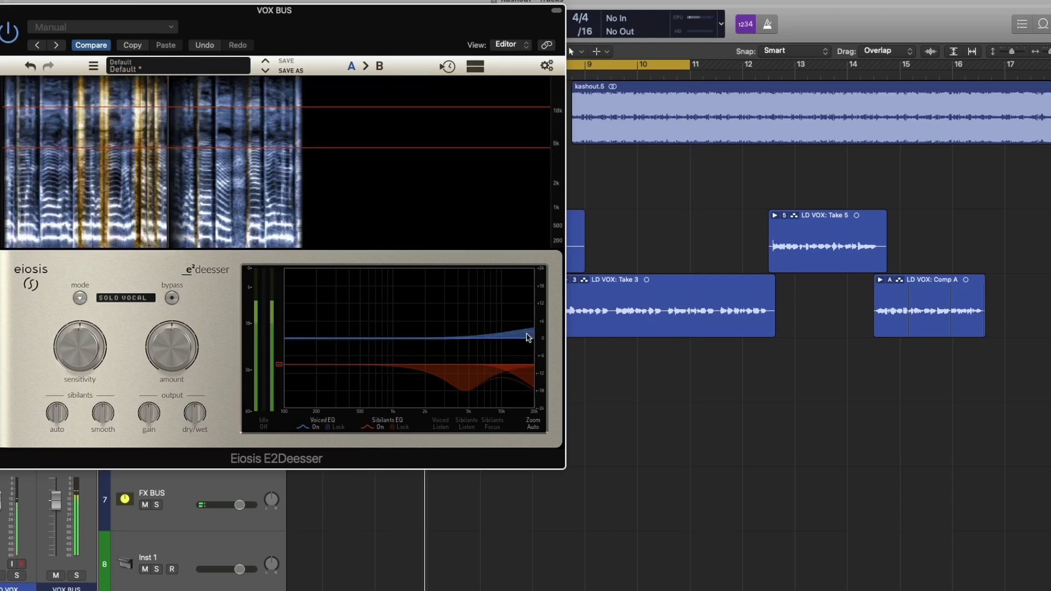
left_click_drag(478, 380, 482, 379)
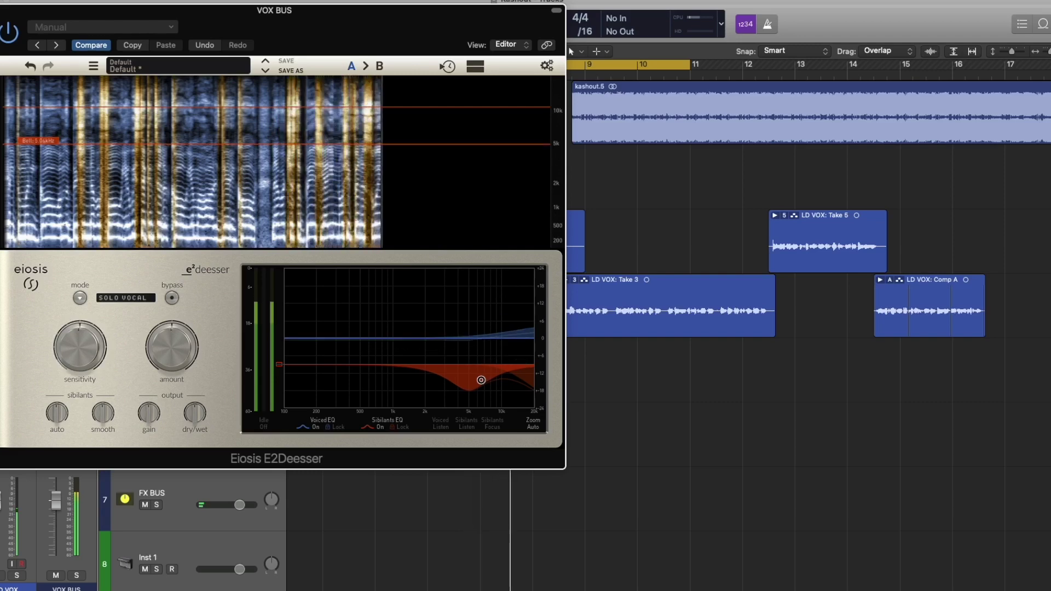
mouse_move(481, 380)
left_mouse_down()
mouse_move(492, 382)
mouse_move(483, 390)
left_mouse_up()
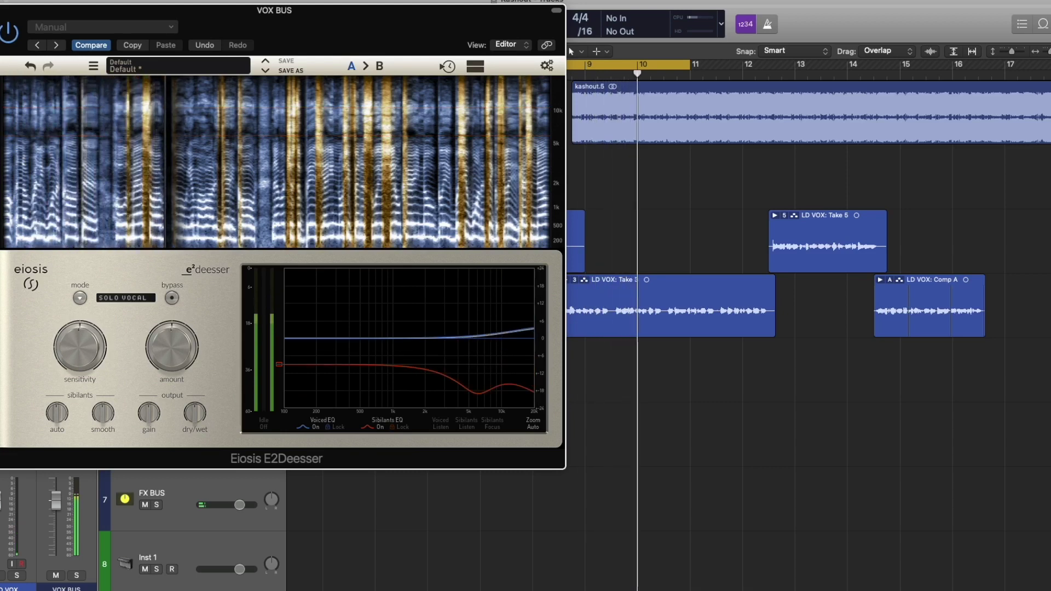
left_click(1, 9)
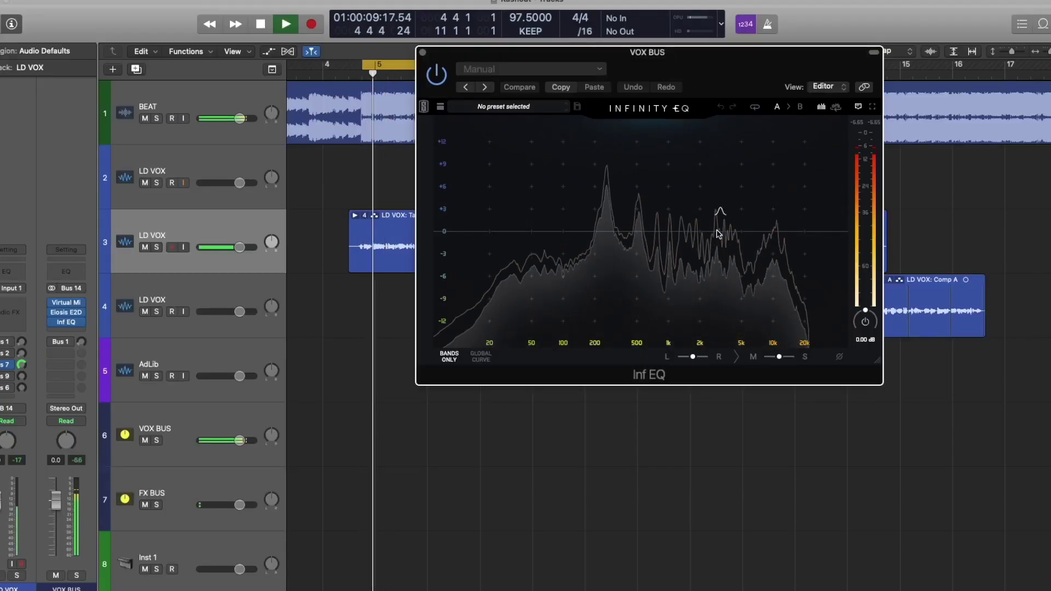
In Infinity EQ, cut about 2 dB near 300 Hz and 10 kHz and 0.89 dB at 2.63 kHz, with +1.99 dB output gain
left_click_drag(775, 235, 773, 184)
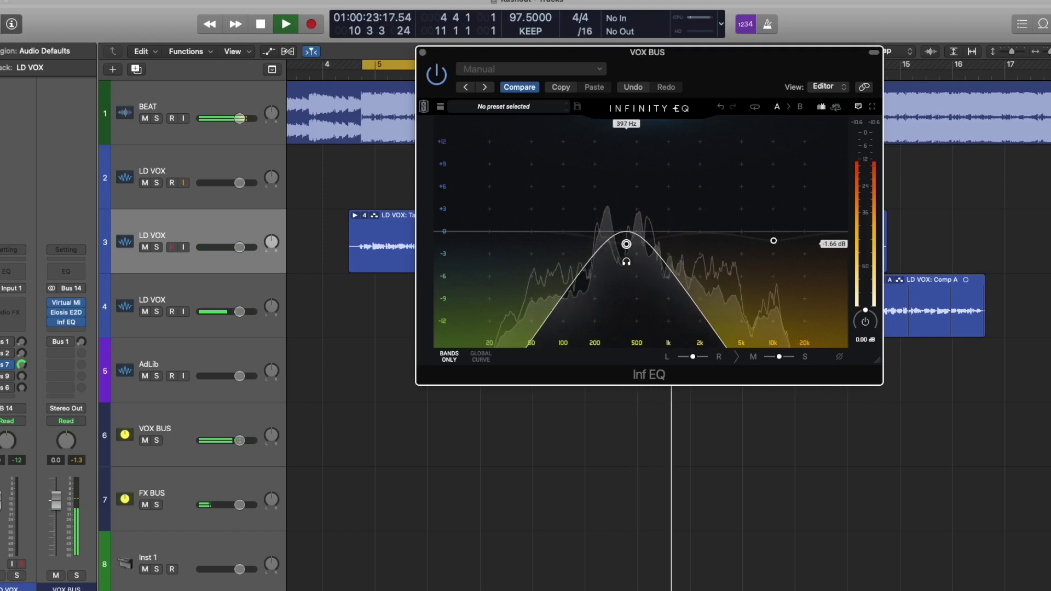
left_click_drag(607, 262, 615, 263)
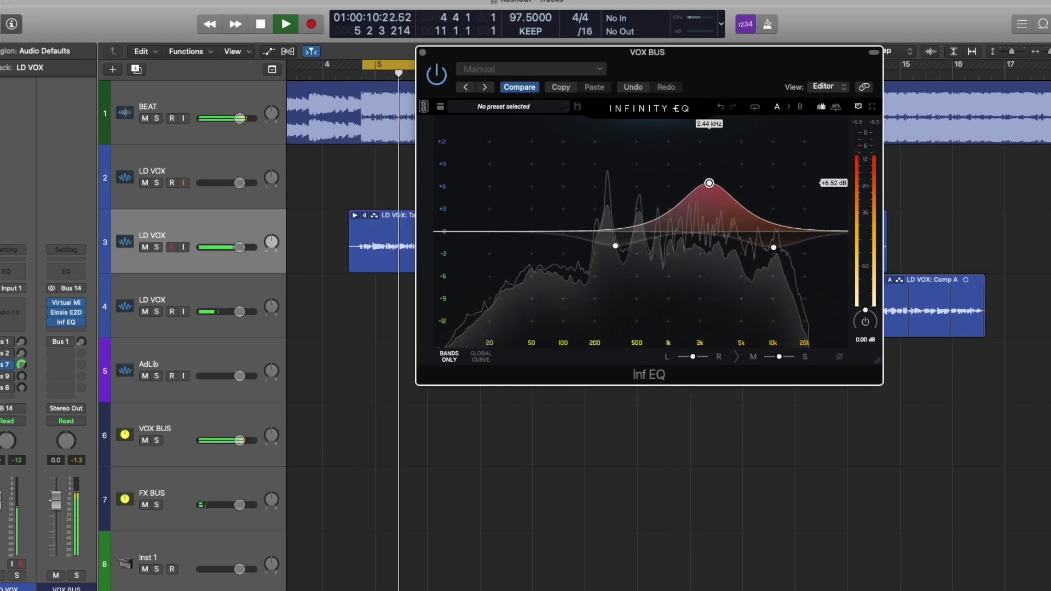
left_click_drag(708, 183, 712, 182)
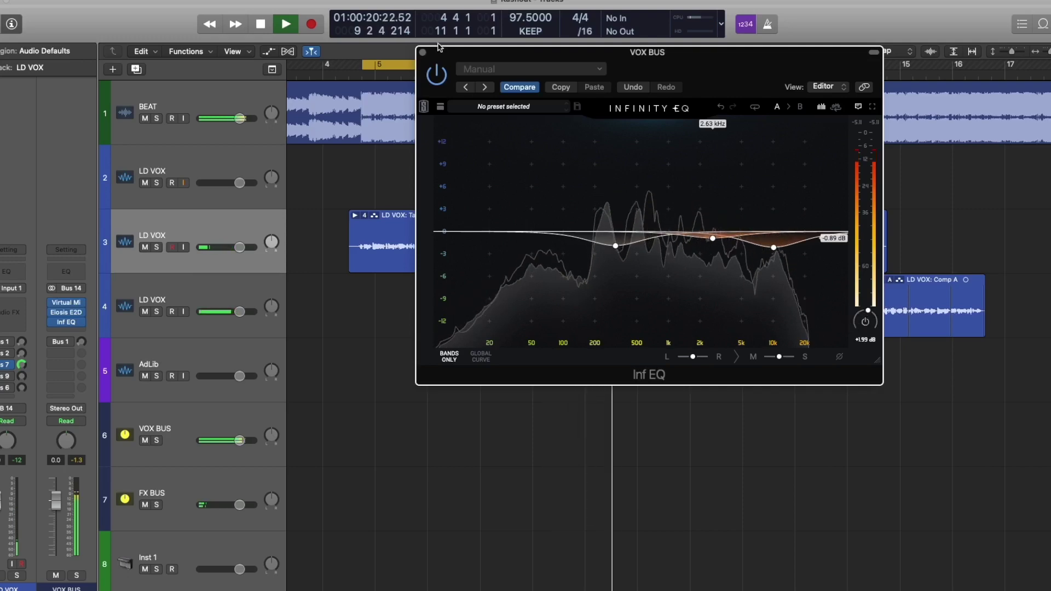
left_click(423, 54)
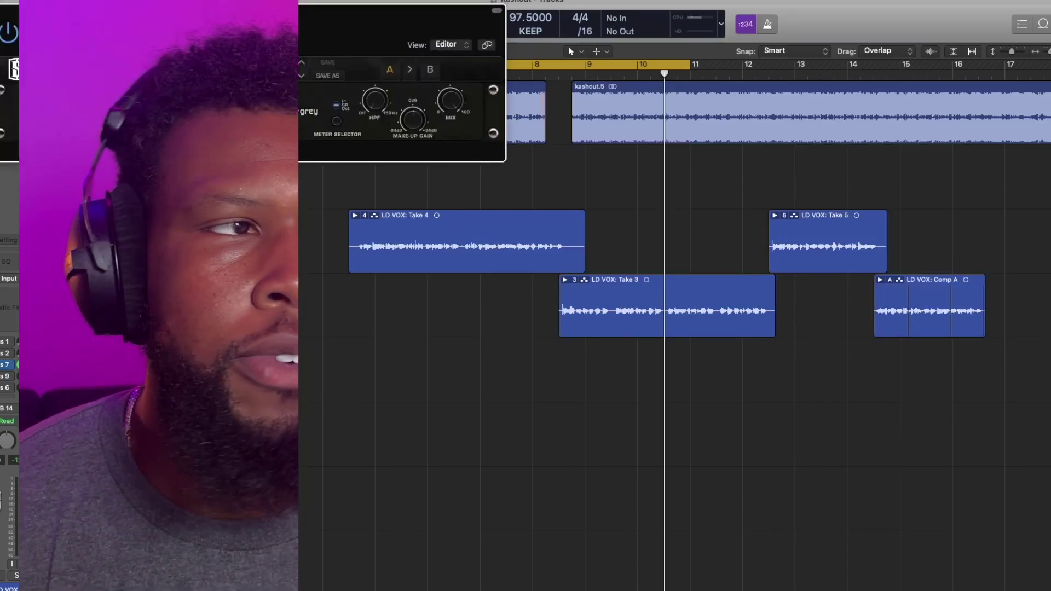
Adjust the FG-Grey bus compressor's ratio and threshold on the vocal bus during playback, and close its window
left_click_drag(184, 17, 604, 242)
left_click_drag(601, 344, 600, 271)
mouse_move(532, 350)
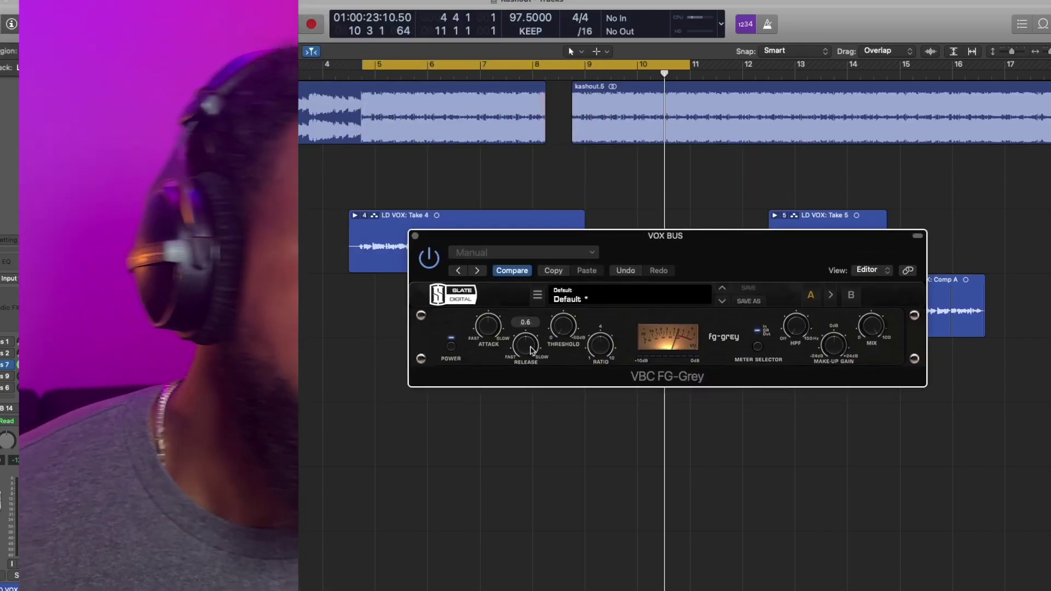
key("space")
mouse_move(486, 329)
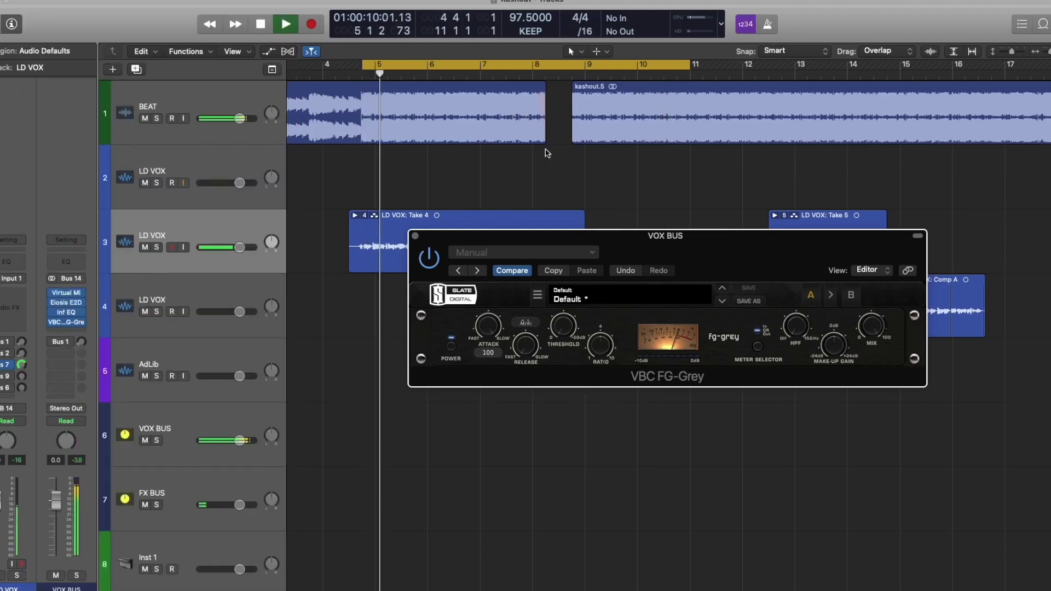
left_click_drag(563, 326, 563, 304)
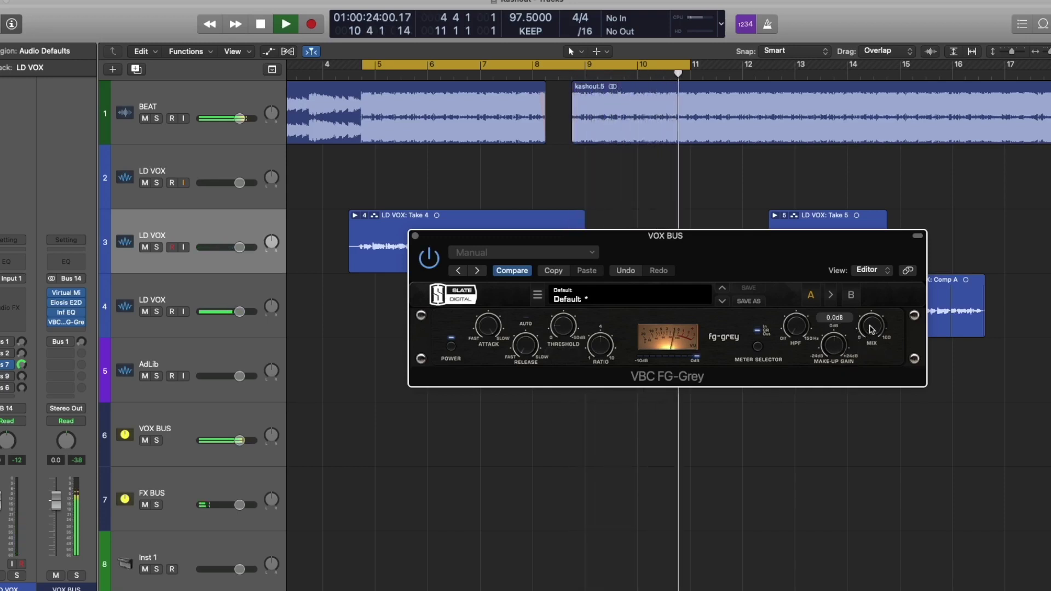
left_click(415, 236)
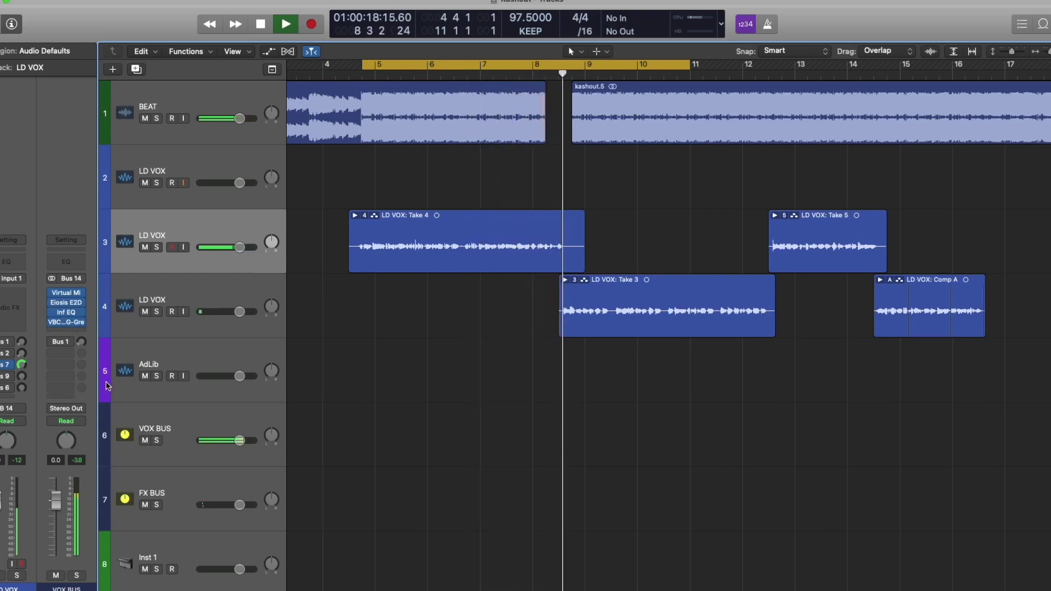
scroll(207, 432, "down", 3)
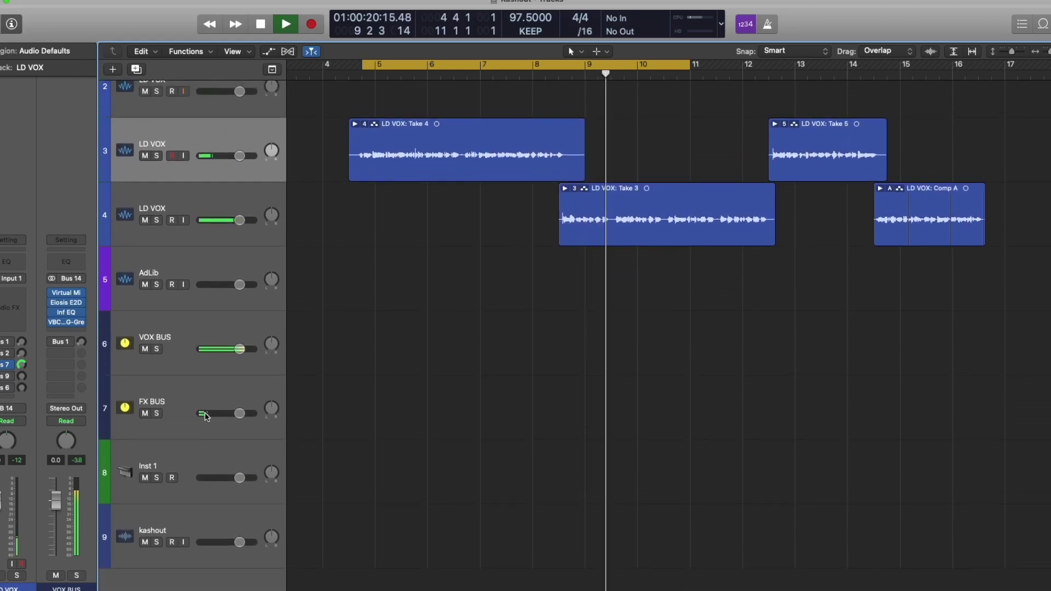
scroll(206, 414, "up", 1)
scroll(206, 415, "up", 1)
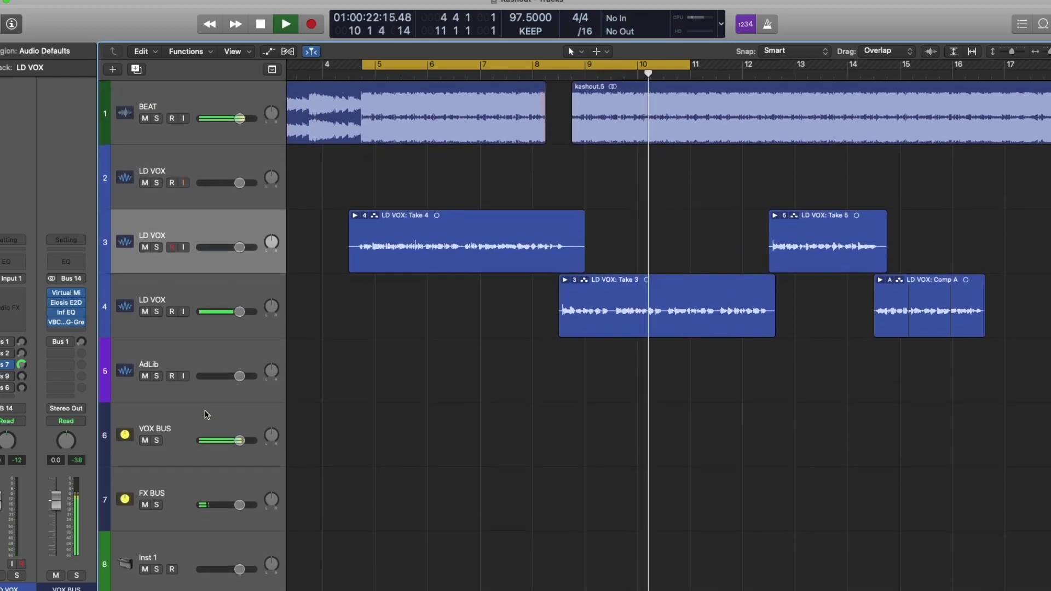